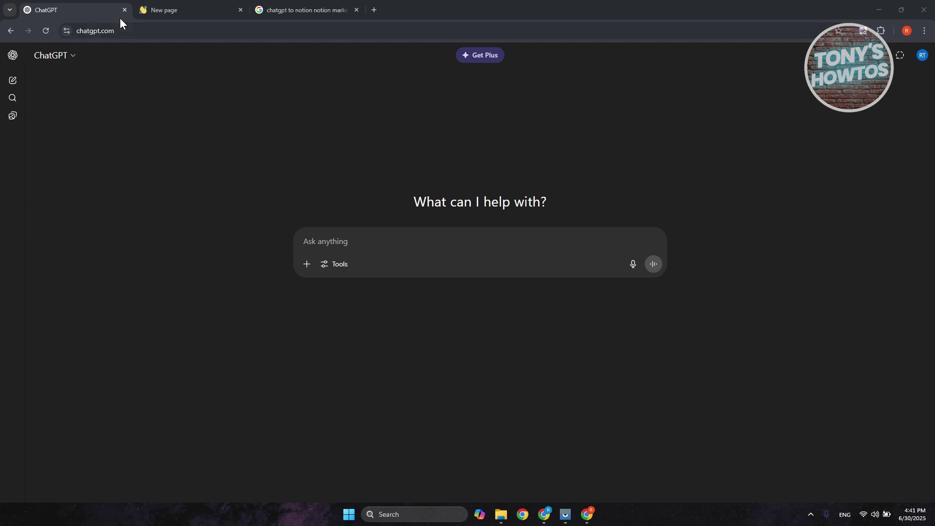
- Check the Notion tab and the installed extensions, then go to the 'chatgpt to notion notion marketplace' Google results
click(166, 9)
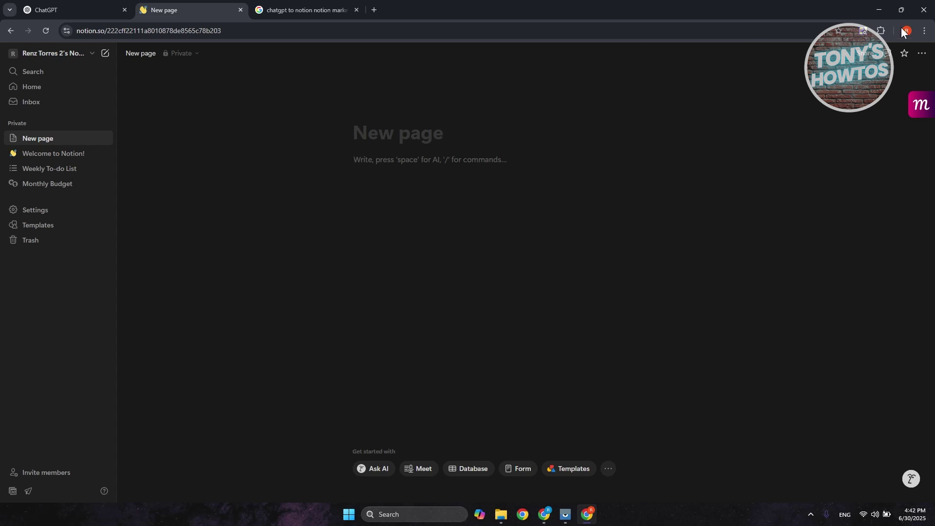
click(883, 30)
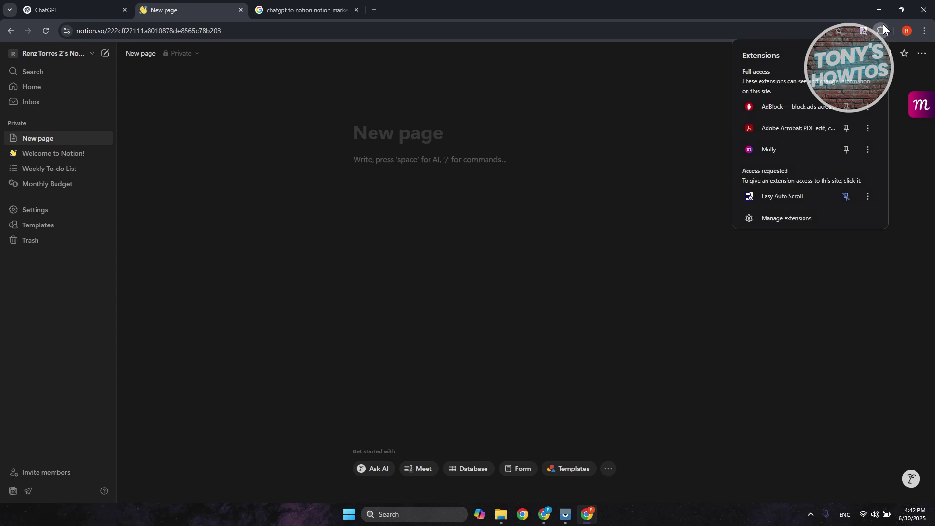
click(206, 91)
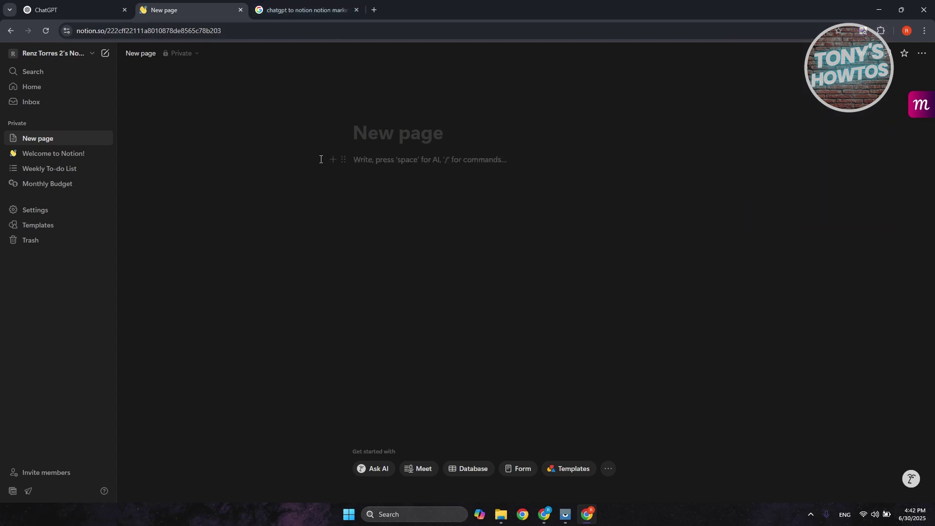
click(305, 9)
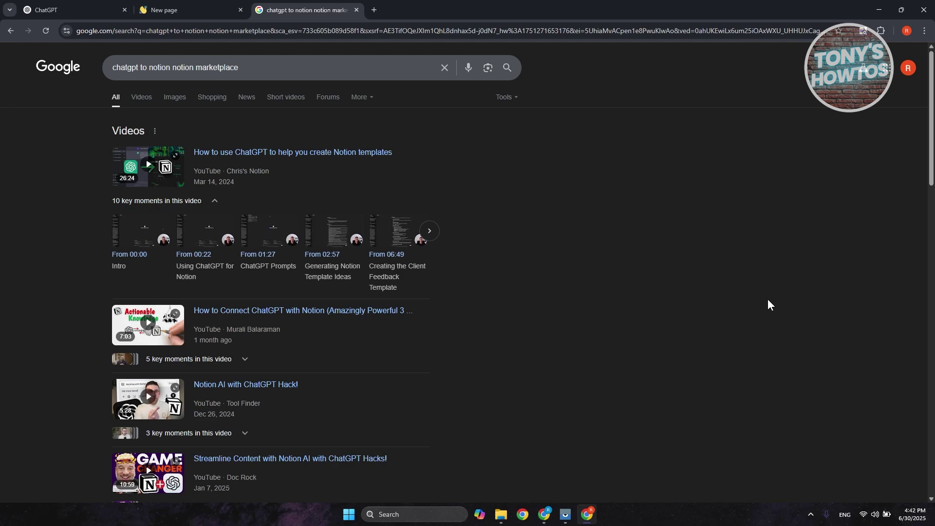
- Open the notion-marketplace.com result 'ChatGPT to Notion | Notion integration'
scroll(702, 297, down, 7)
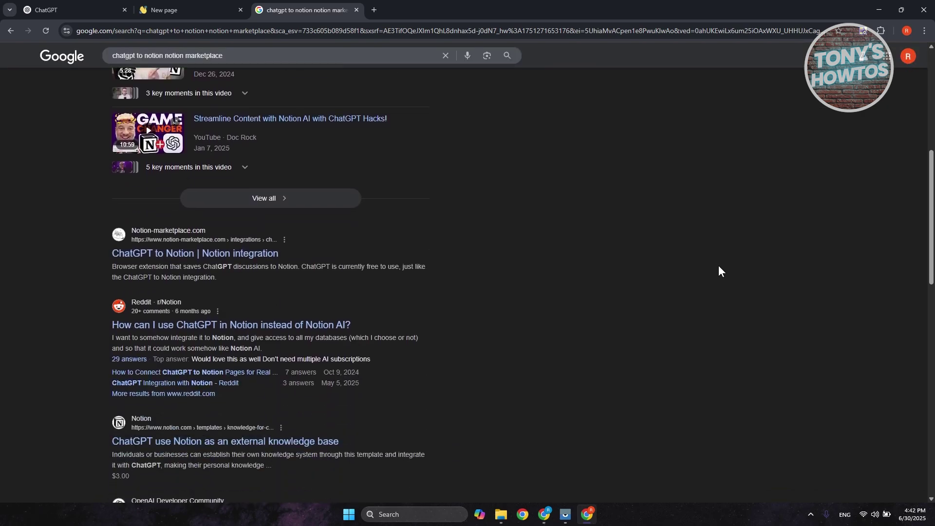
click(196, 257)
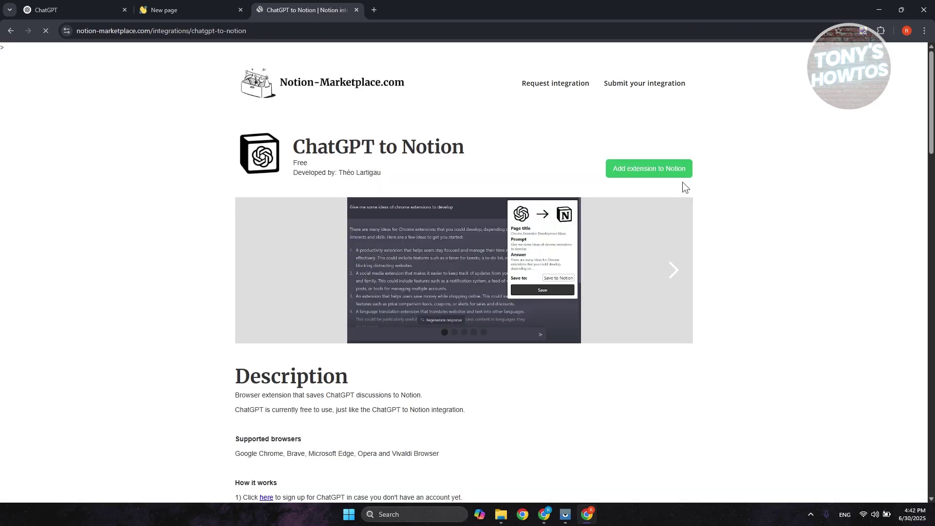
- Install the Chat to Notion extension into Chrome from the marketplace
click(639, 166)
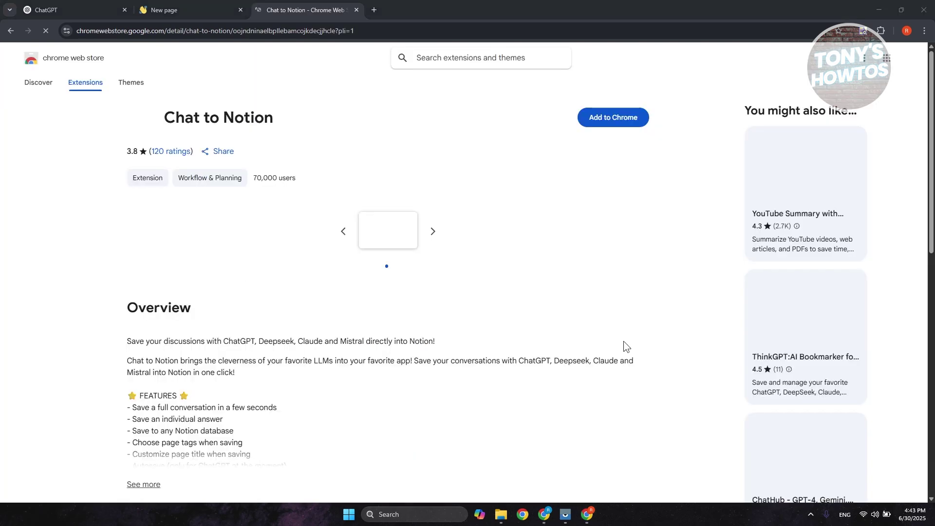
click(615, 122)
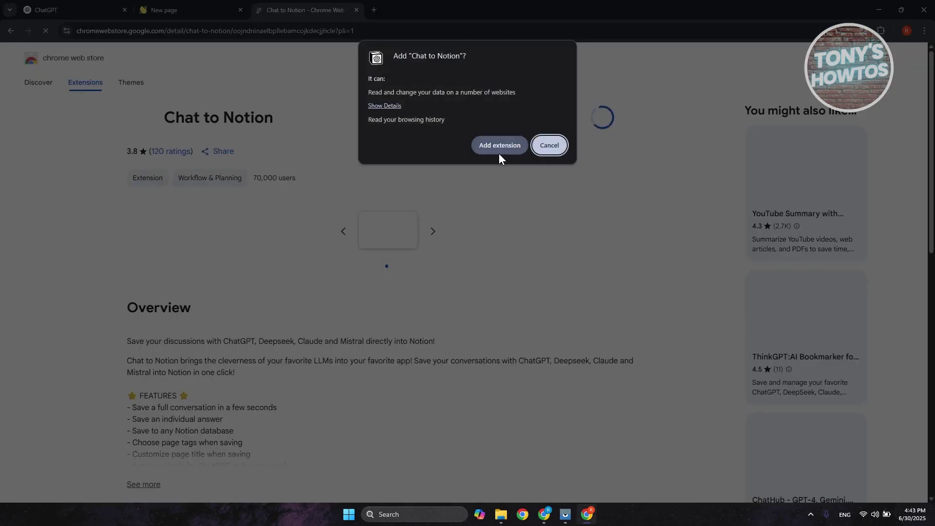
click(499, 151)
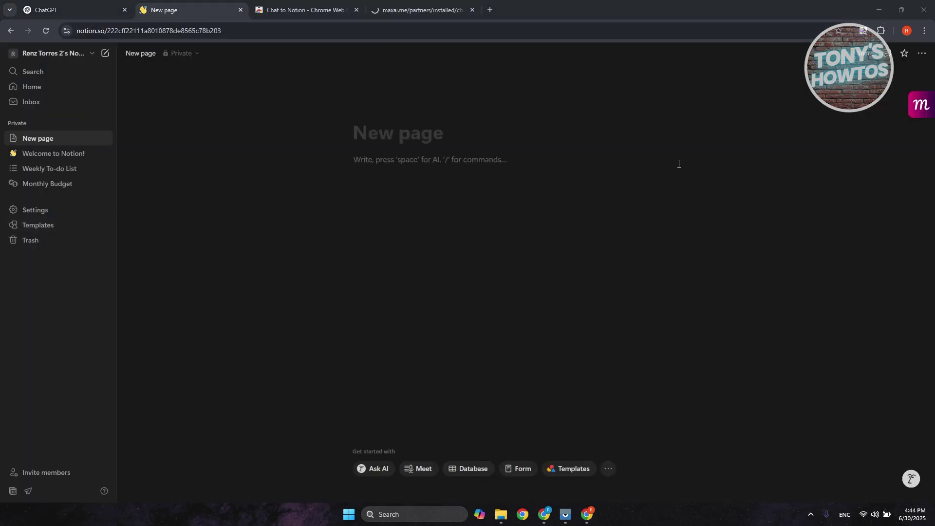
- Pin Chat to Notion to the browser toolbar
click(881, 30)
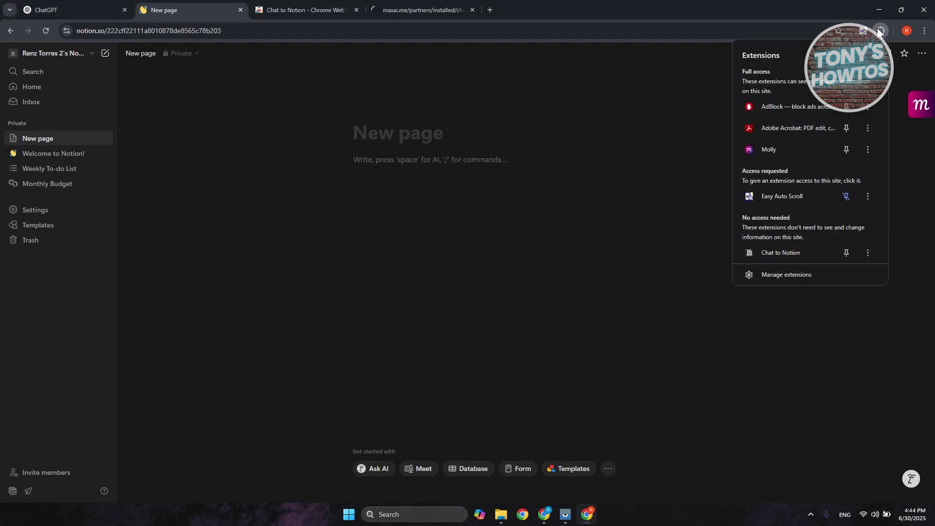
click(846, 252)
click(823, 13)
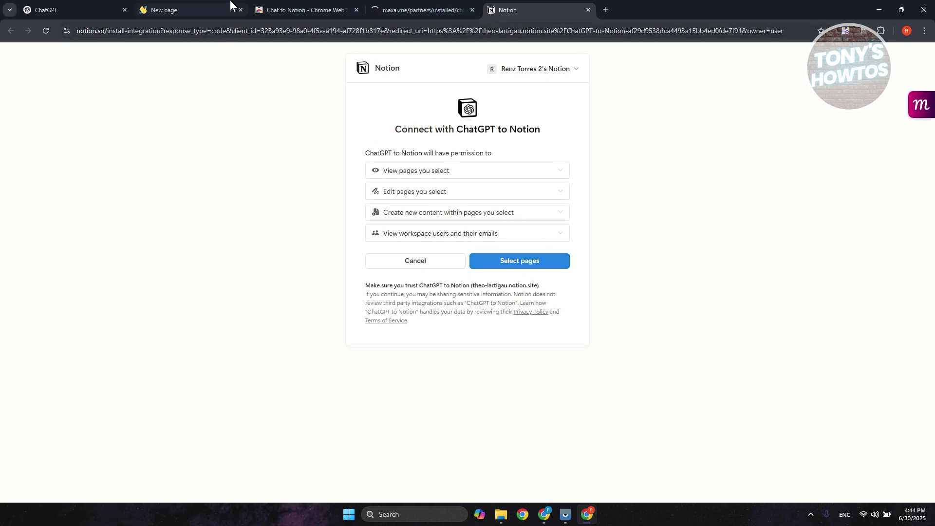
- Grant the ChatGPT to Notion integration access to the private page New page
click(209, 8)
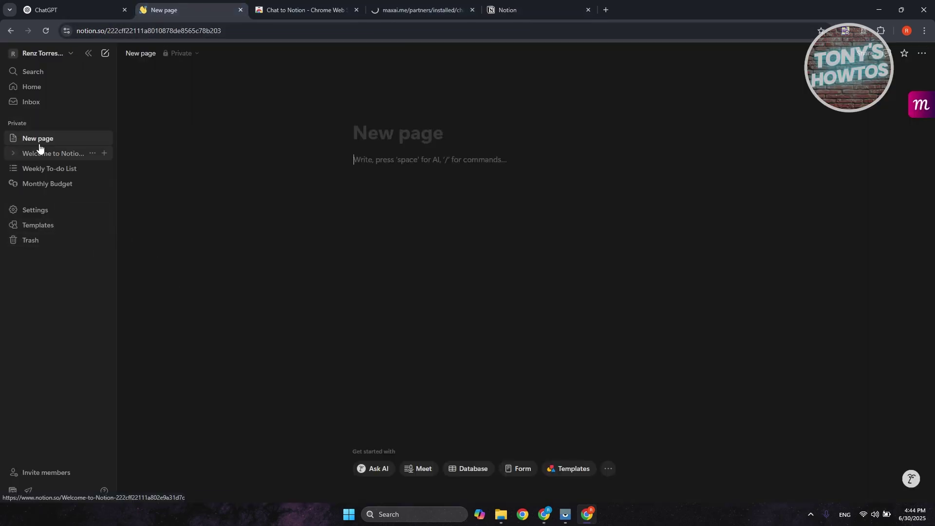
click(487, 15)
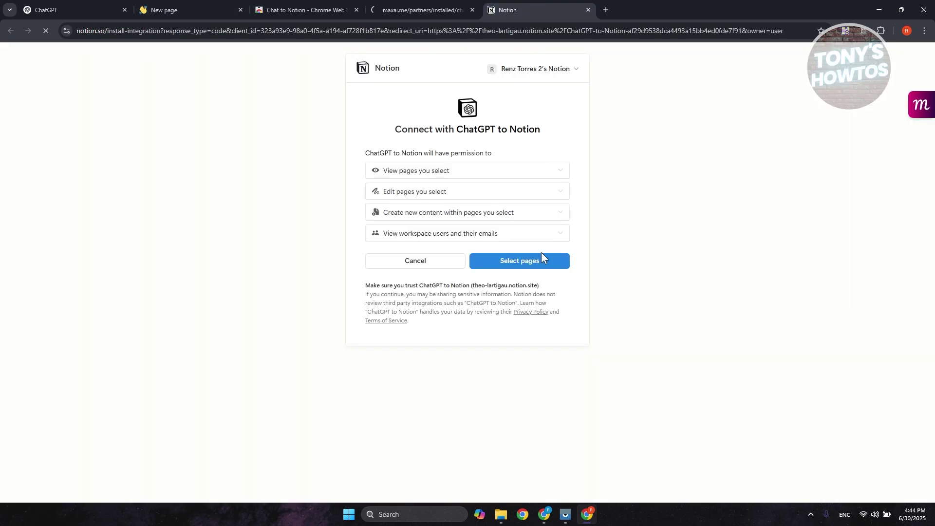
click(541, 253)
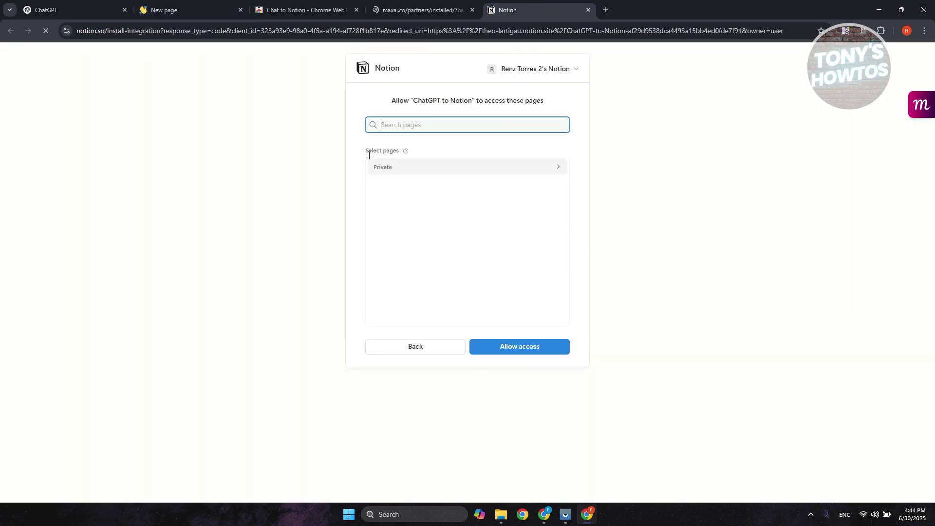
click(416, 166)
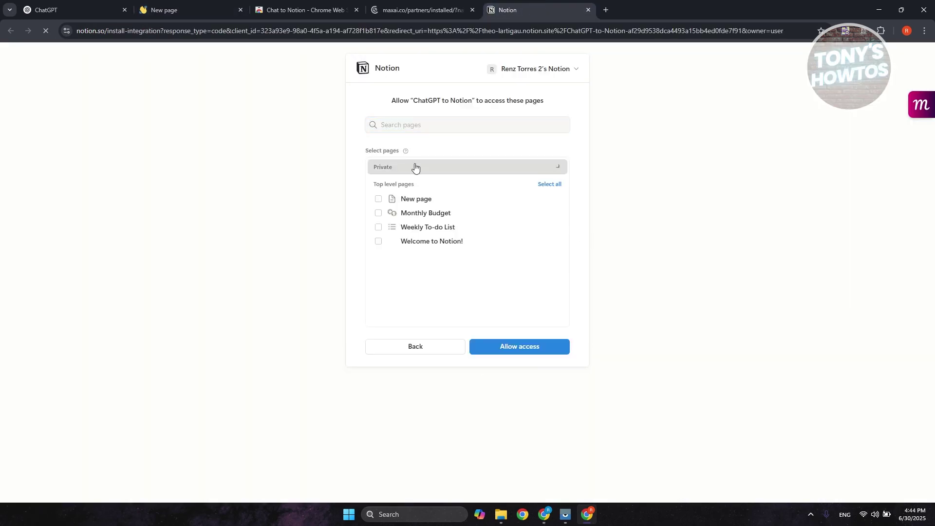
click(378, 198)
click(541, 345)
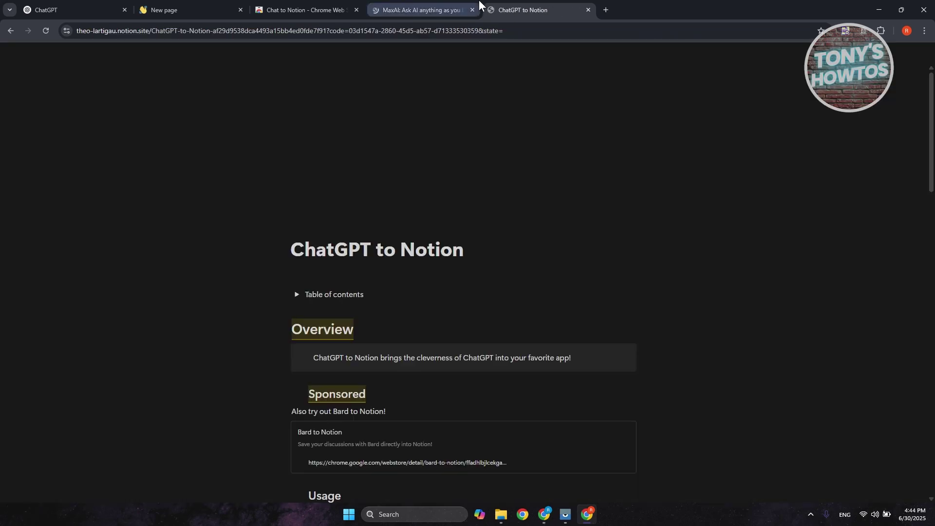
- Return to the blank Notion New page
scroll(566, 301, down, 4)
scroll(566, 301, down, 9)
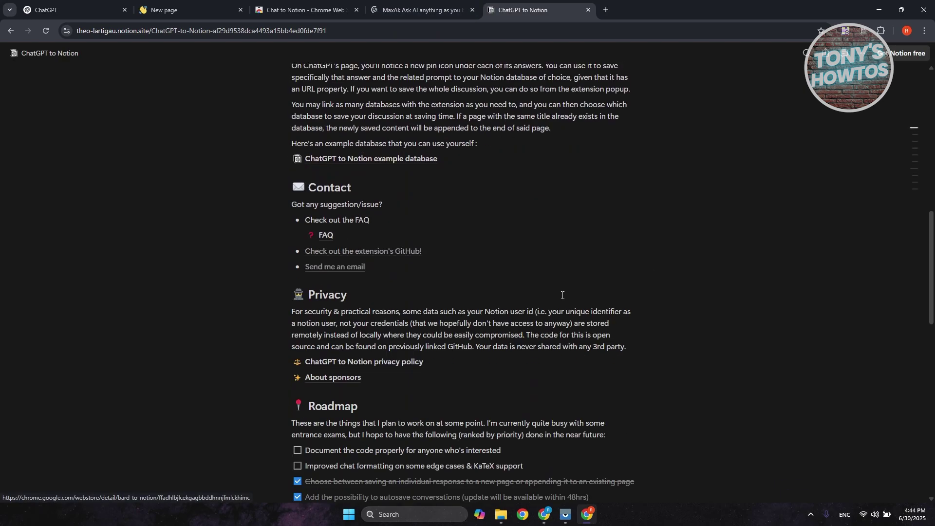
scroll(416, 213, down, 4)
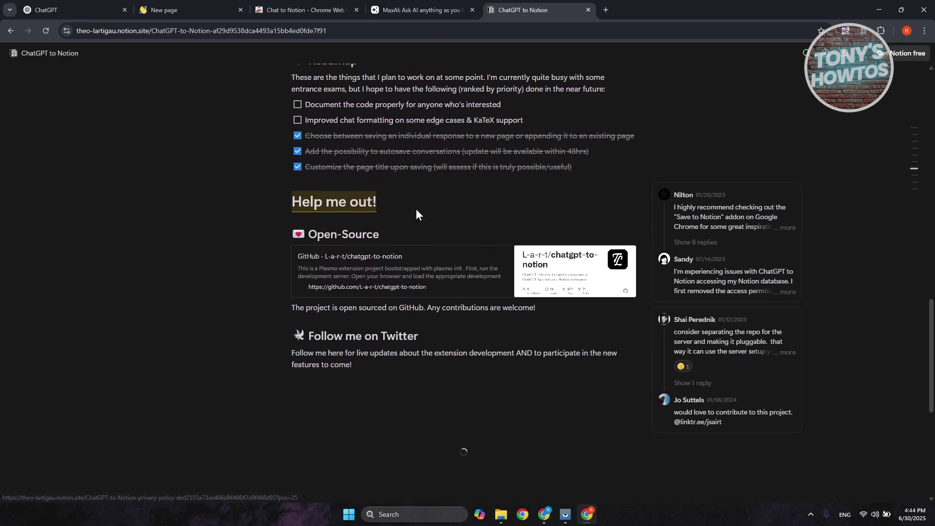
scroll(424, 207, up, 13)
scroll(429, 201, up, 4)
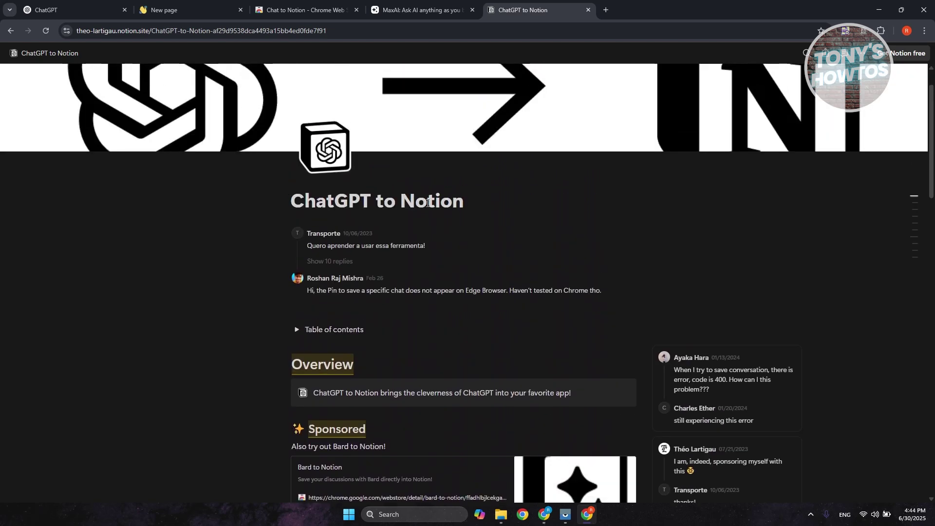
scroll(429, 214, down, 6)
click(285, 4)
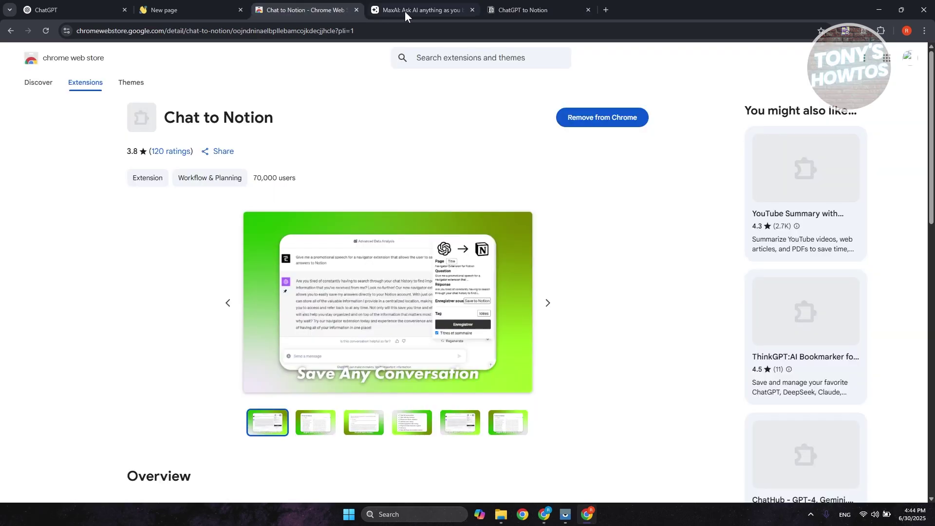
click(395, 9)
click(219, 10)
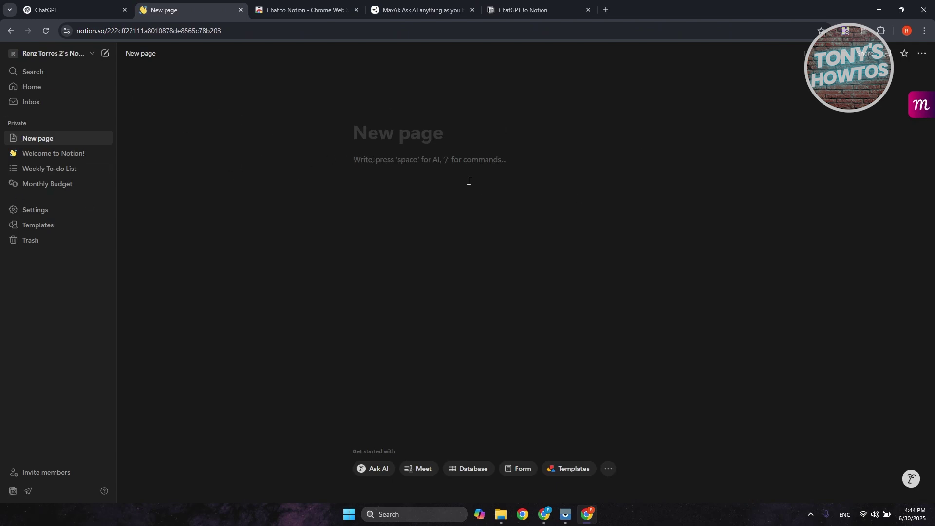
- Insert a Table view database into New page using the 'data' block search
click(333, 159)
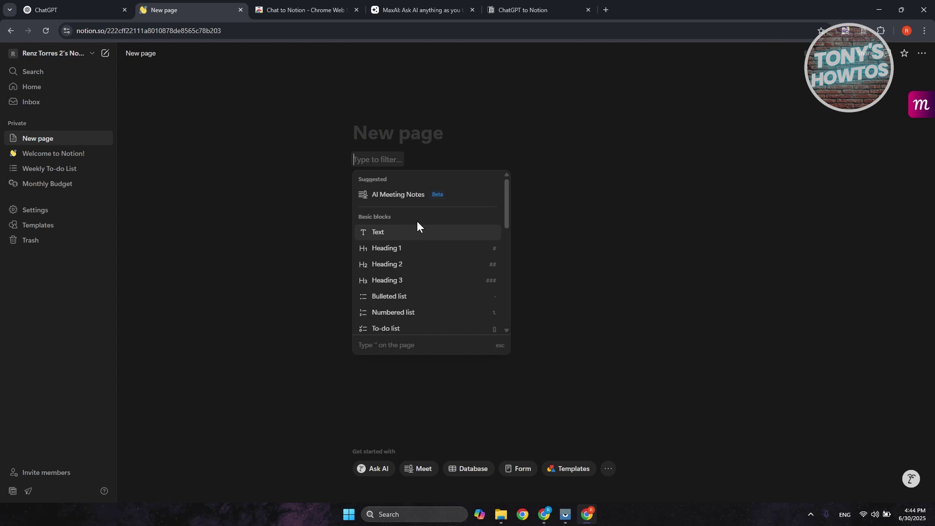
text(data)
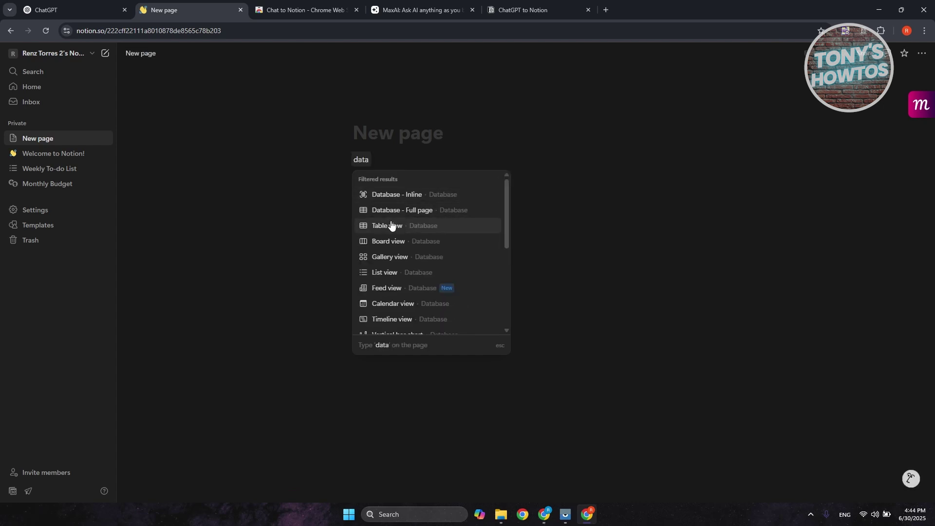
click(391, 225)
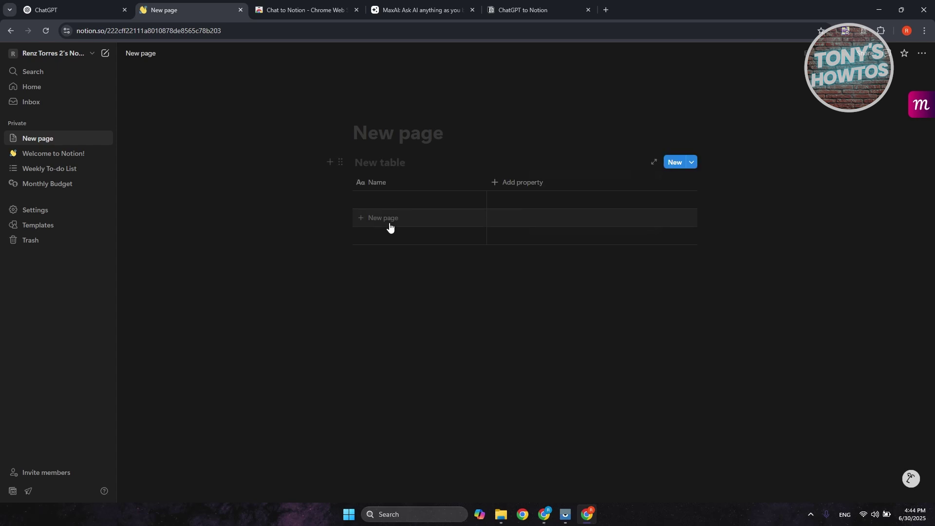
click(482, 368)
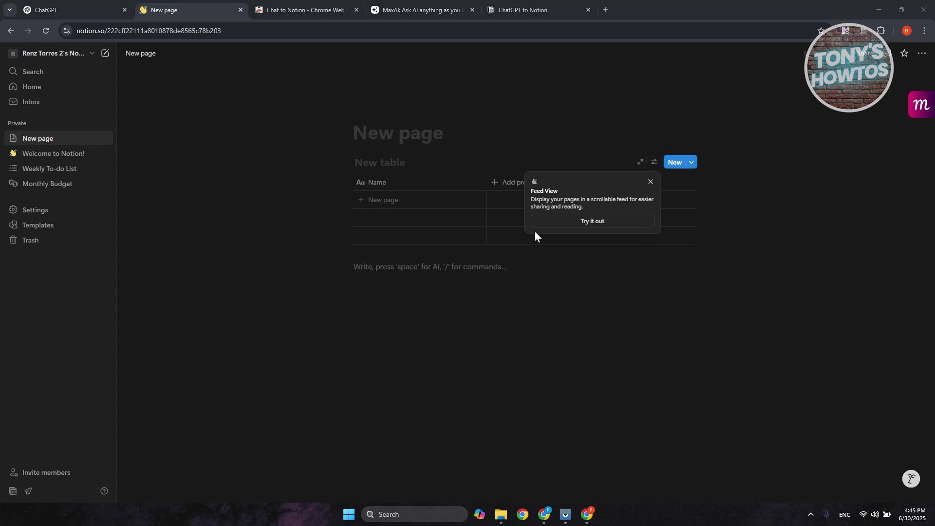
- Title the table 'TEST TABLE', dismiss the Feed View promotion, and return to ChatGPT
click(435, 168)
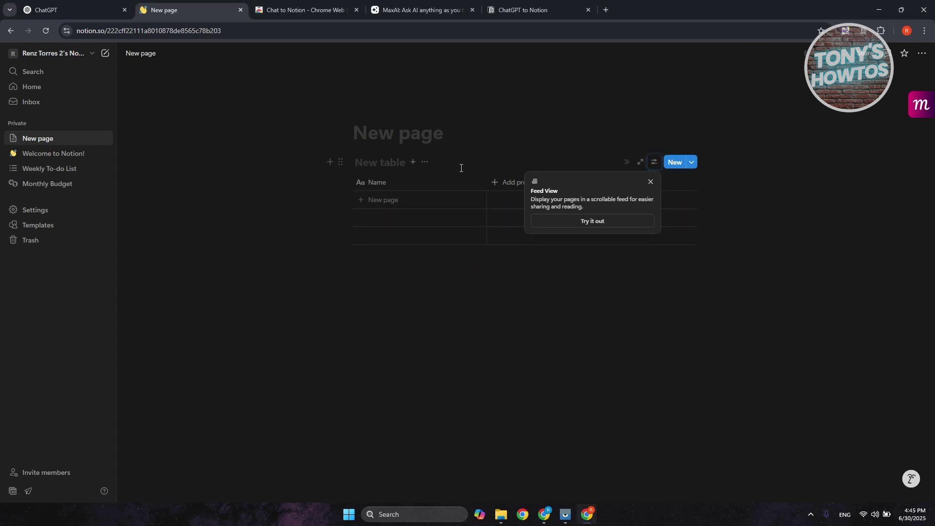
text(TEST )
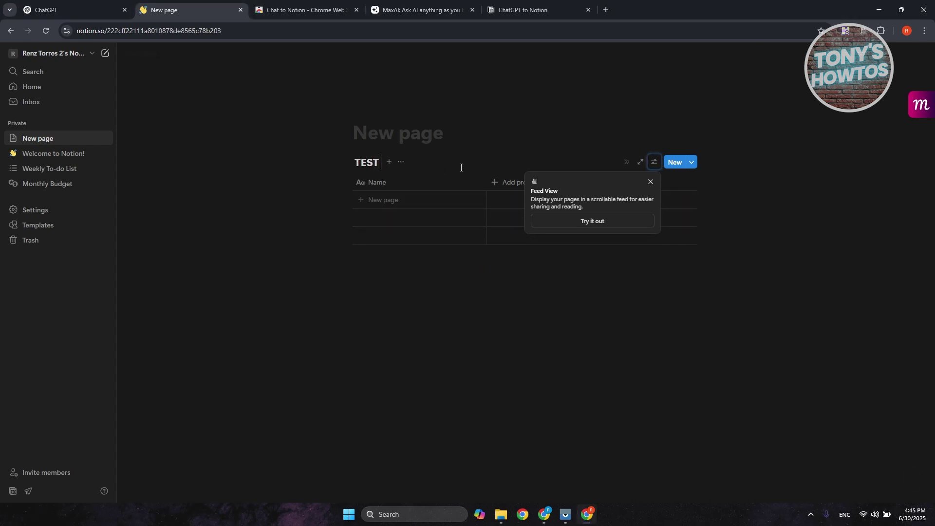
text(TABLE)
click(544, 298)
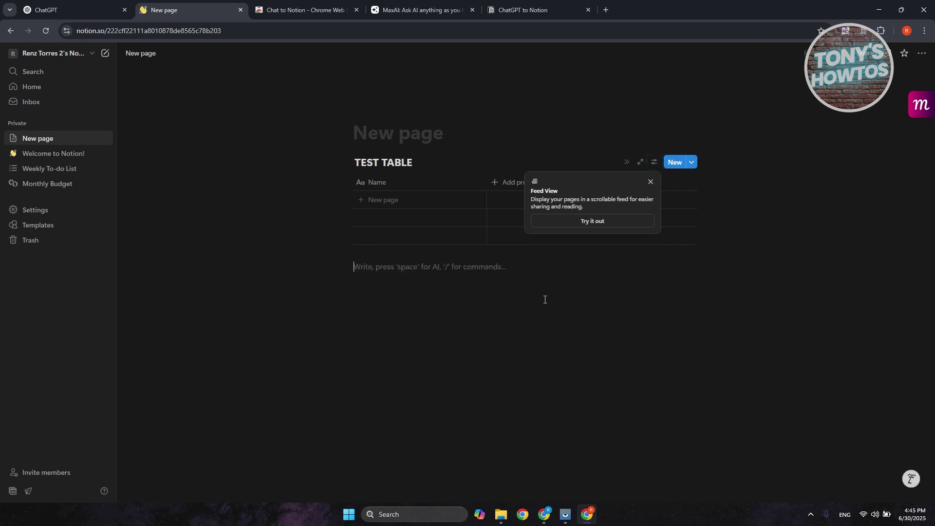
click(649, 184)
click(108, 7)
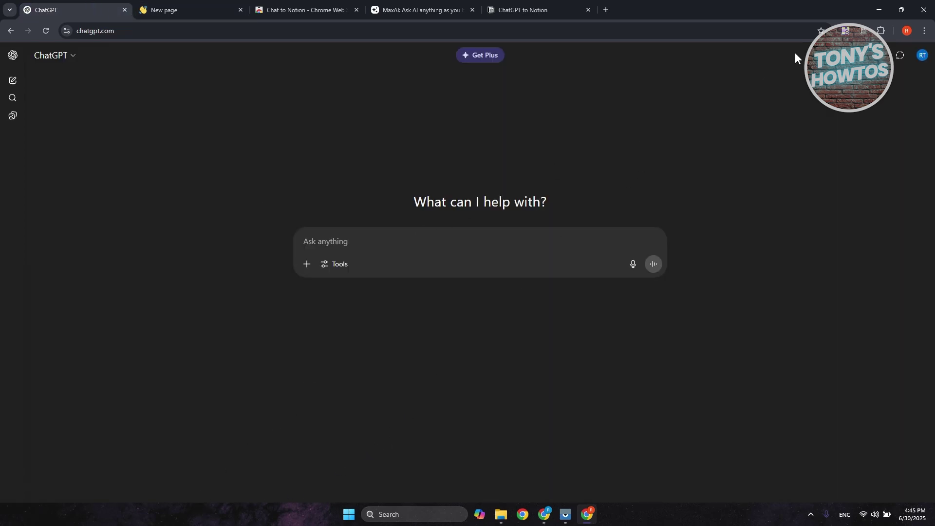
- Pick TEST TABLE in the Chat to Notion extension, which warns it needs a URL property
click(863, 32)
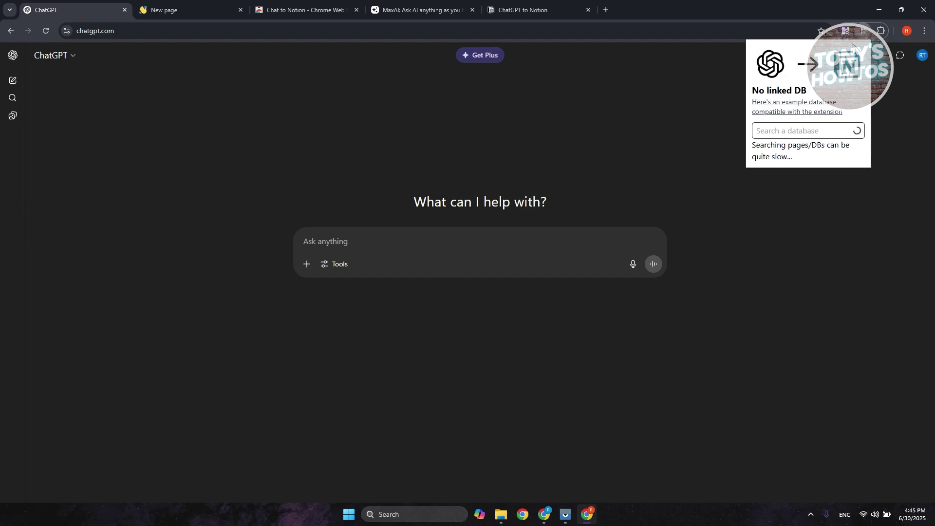
click(791, 132)
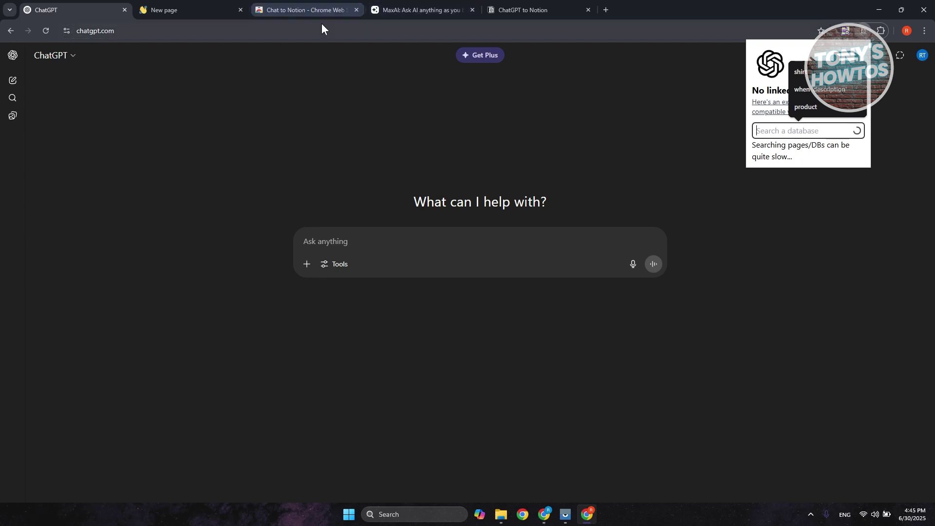
click(341, 6)
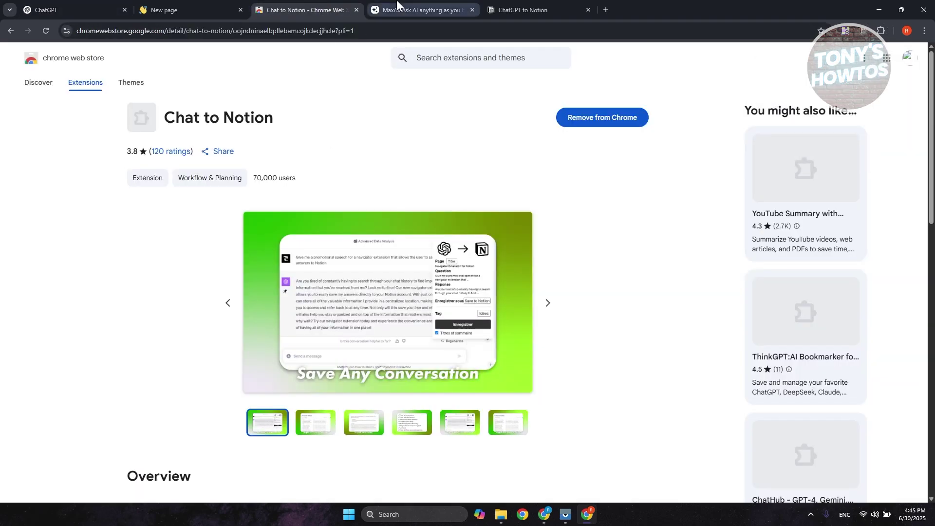
click(140, 6)
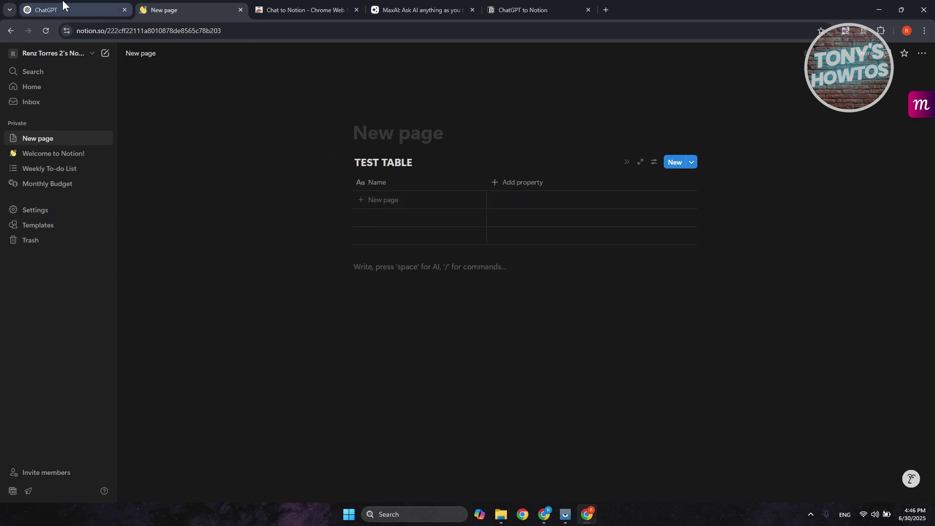
click(83, 5)
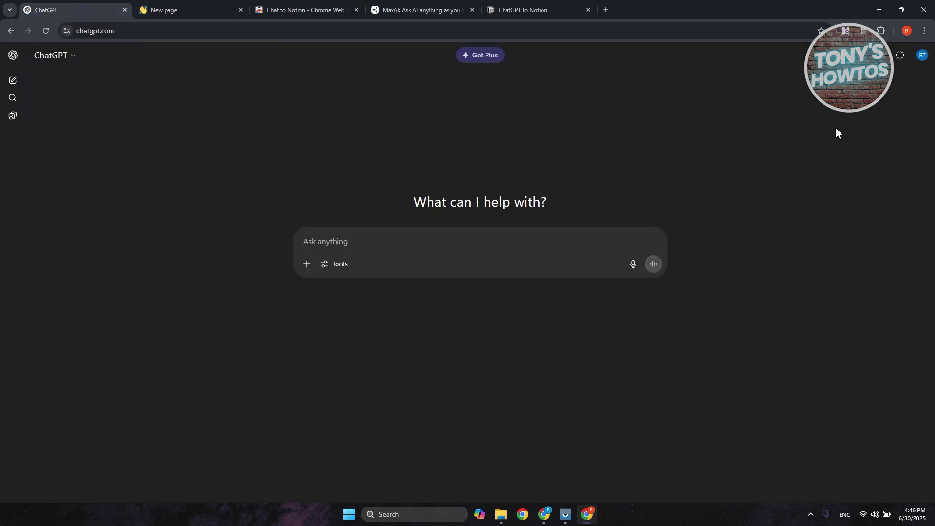
click(846, 31)
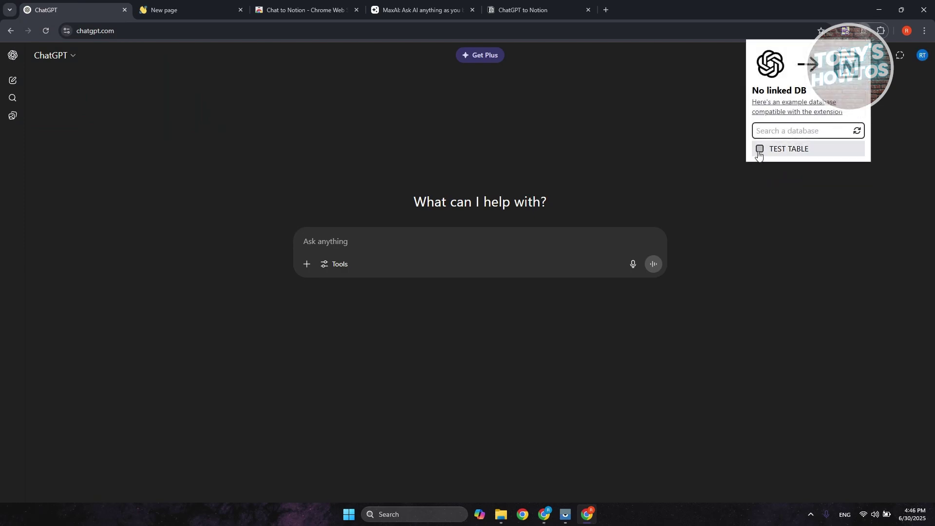
click(759, 150)
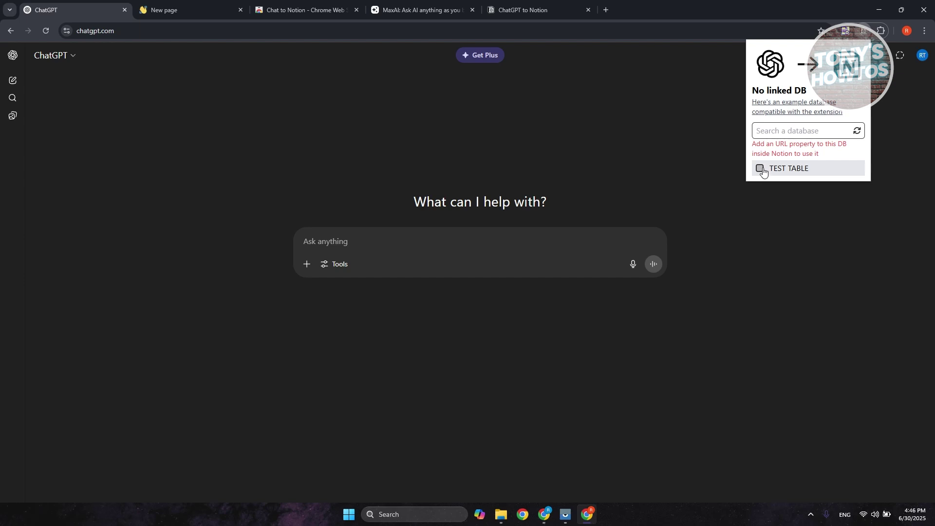
drag(751, 146, 834, 154)
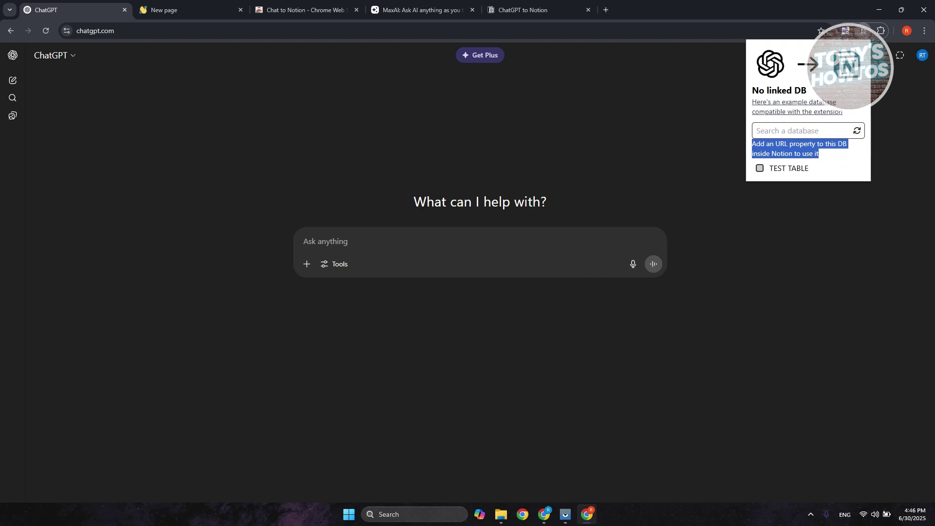
- Add a Text property named URL to TEST TABLE, then go back to ChatGPT
key(ctrl+Tab)
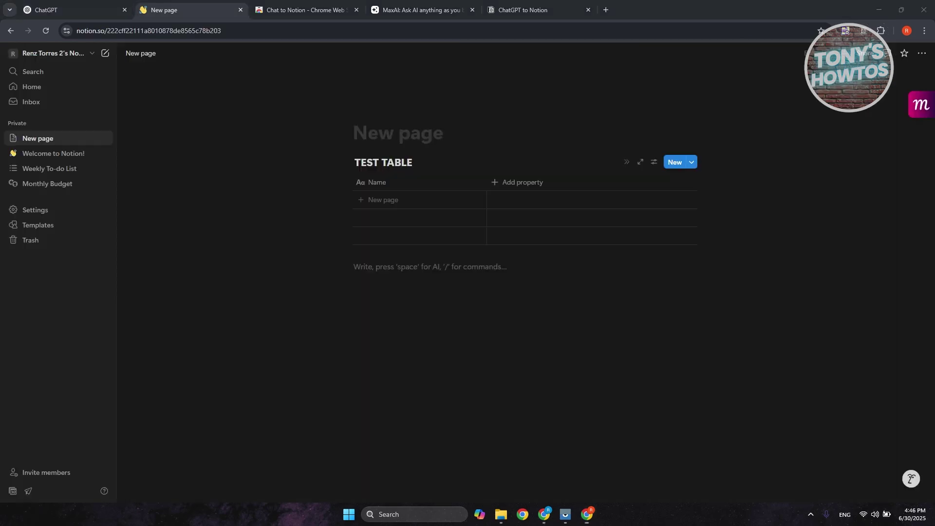
click(497, 184)
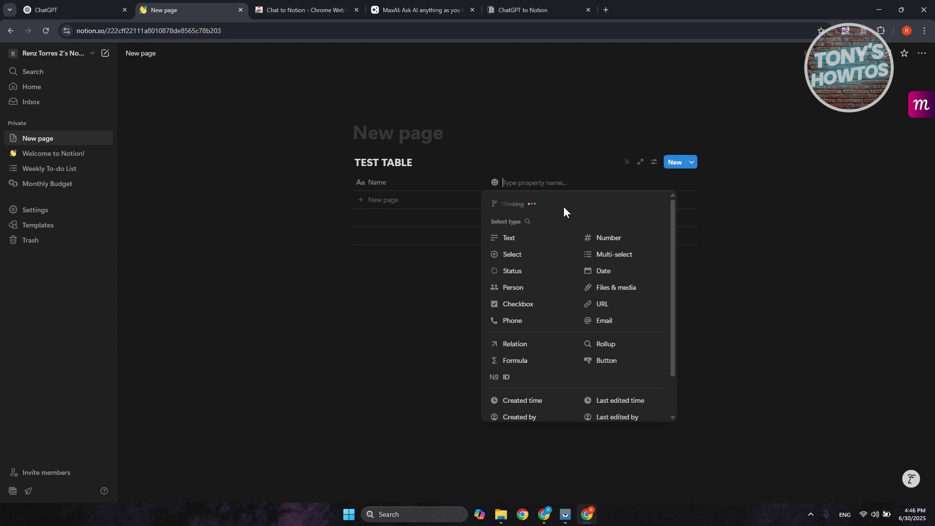
text(URL)
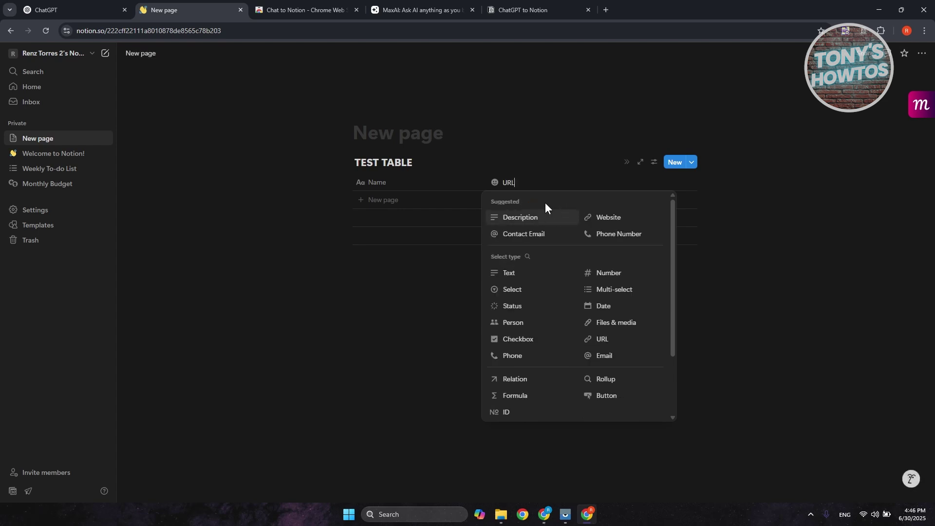
click(511, 276)
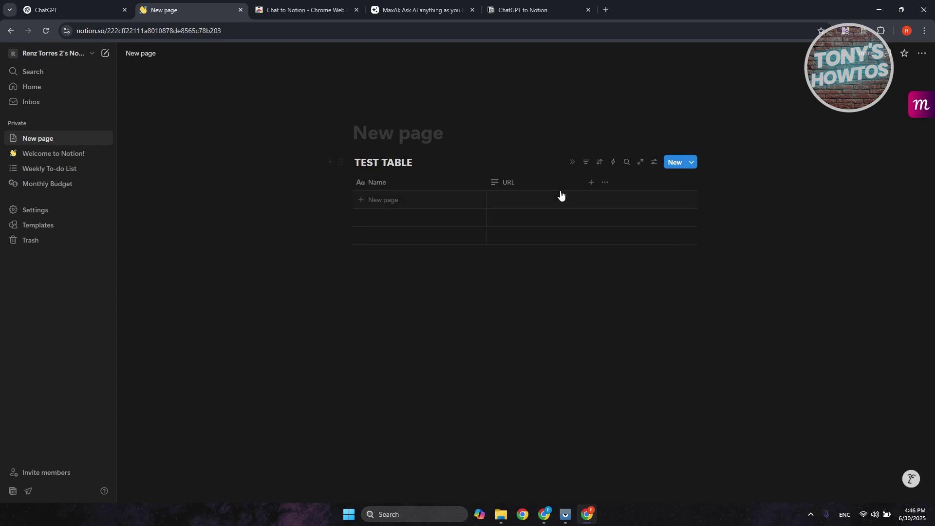
click(512, 183)
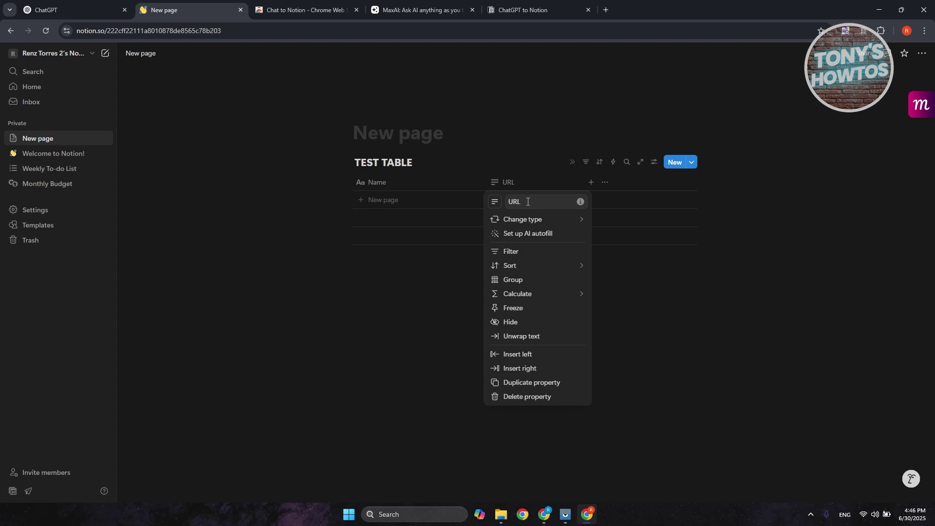
click(426, 302)
click(85, 1)
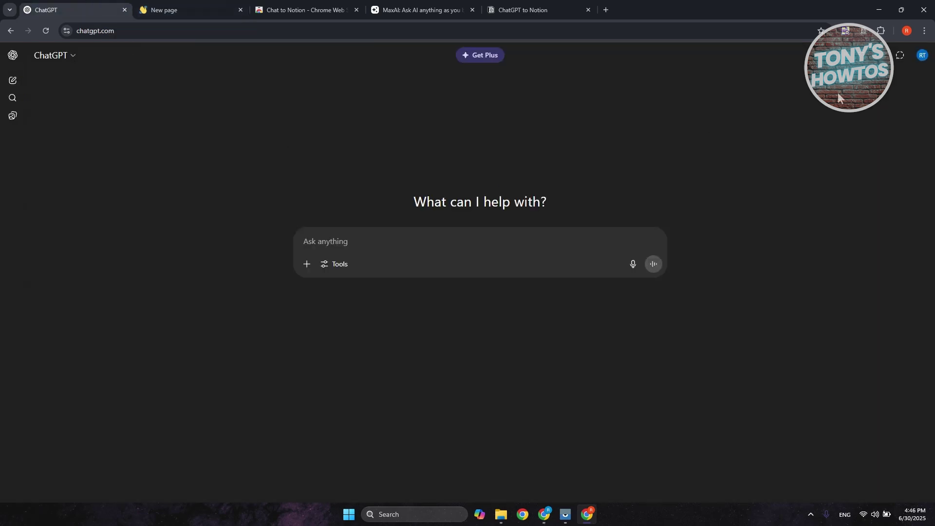
- Retry TEST TABLE in the extension, then change the URL column's type to URL in Notion
click(865, 31)
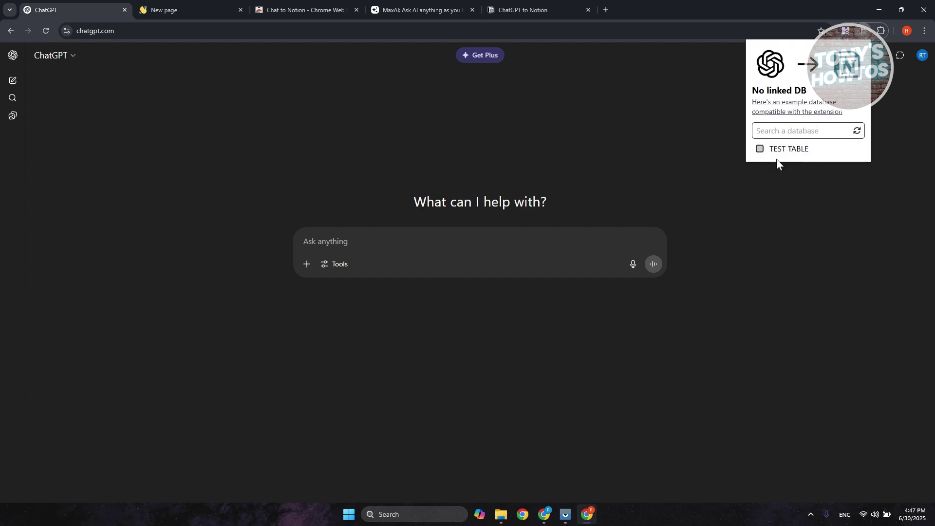
click(777, 155)
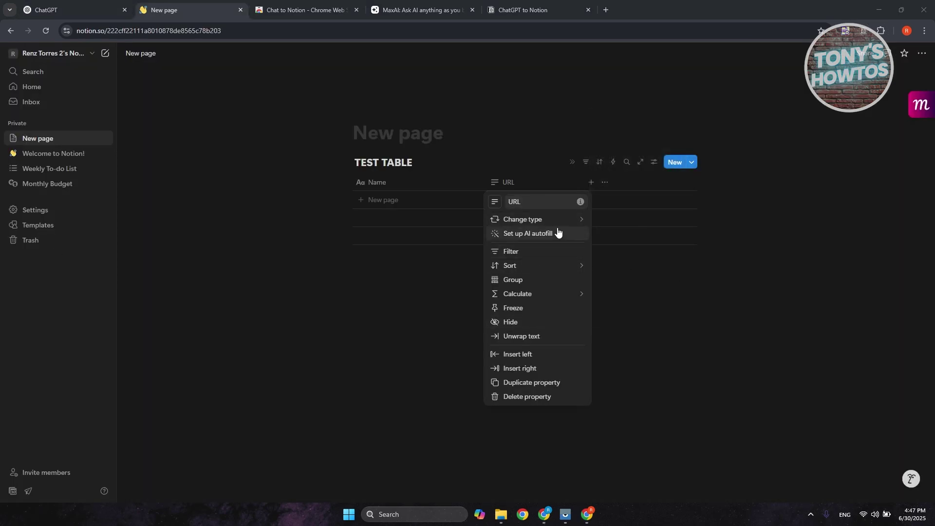
mouse_move(566, 223)
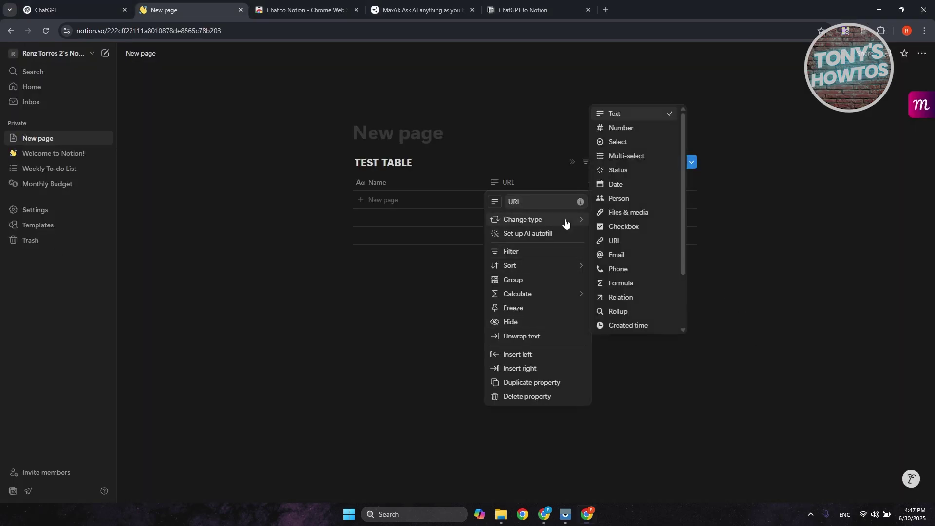
click(624, 241)
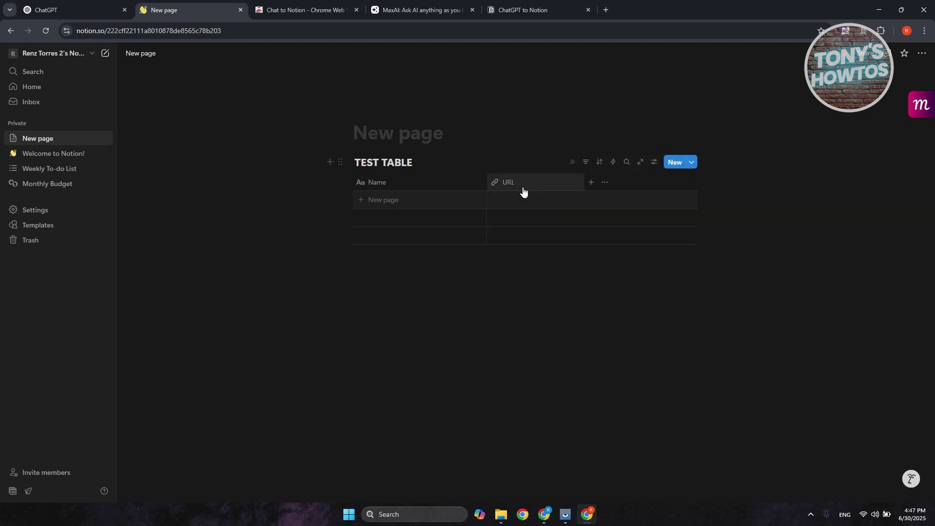
click(68, 10)
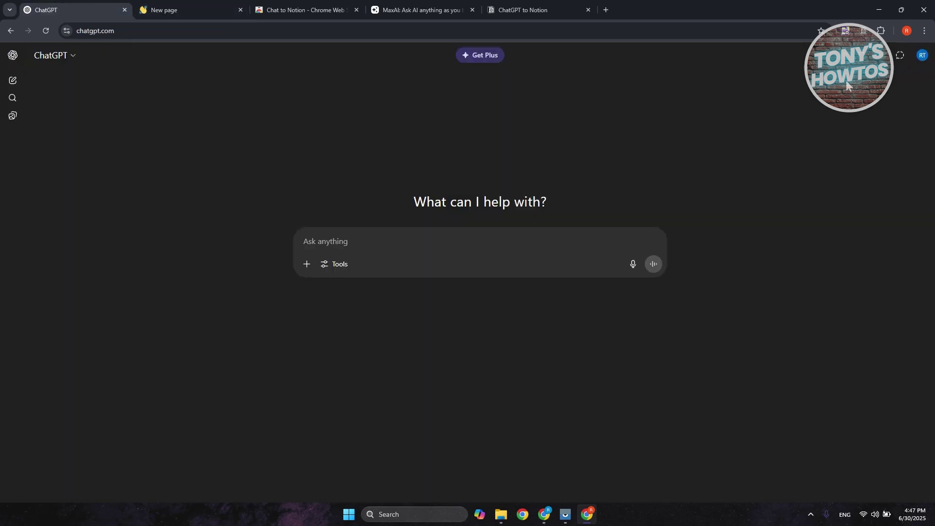
- Choose TEST TABLE as the Chat to Notion save destination and click into the prompt box
click(866, 30)
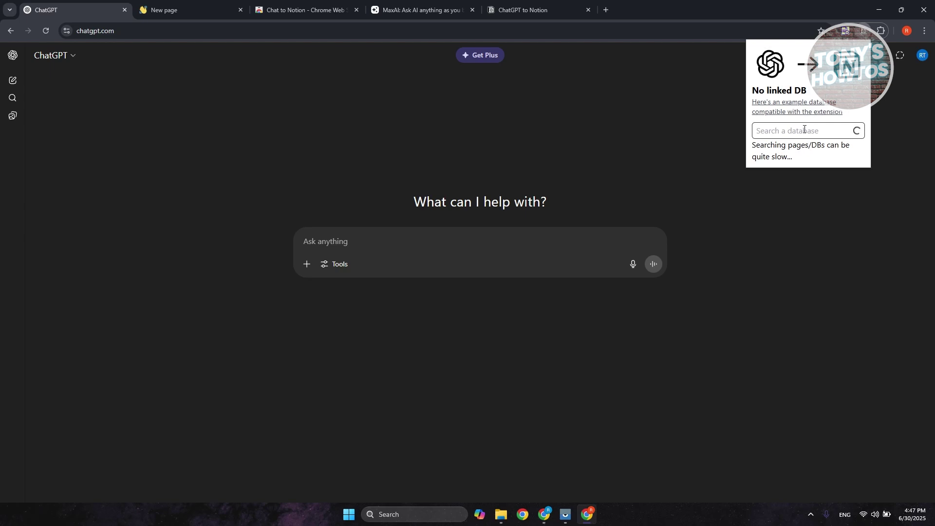
click(784, 149)
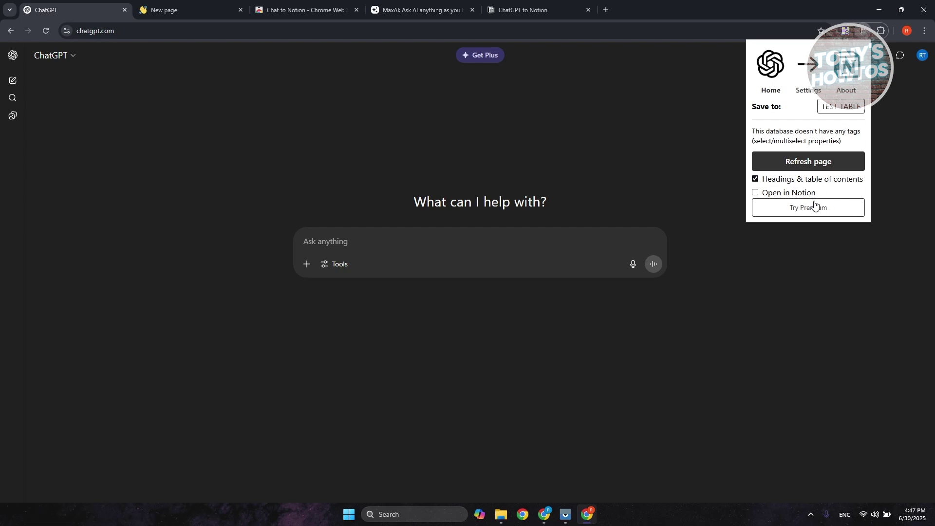
click(371, 241)
- Send ChatGPT the prompt 'GIVE ME A A SAMPLE TEXT ABPUT GLOBAL WARMING'
text(GIVE )
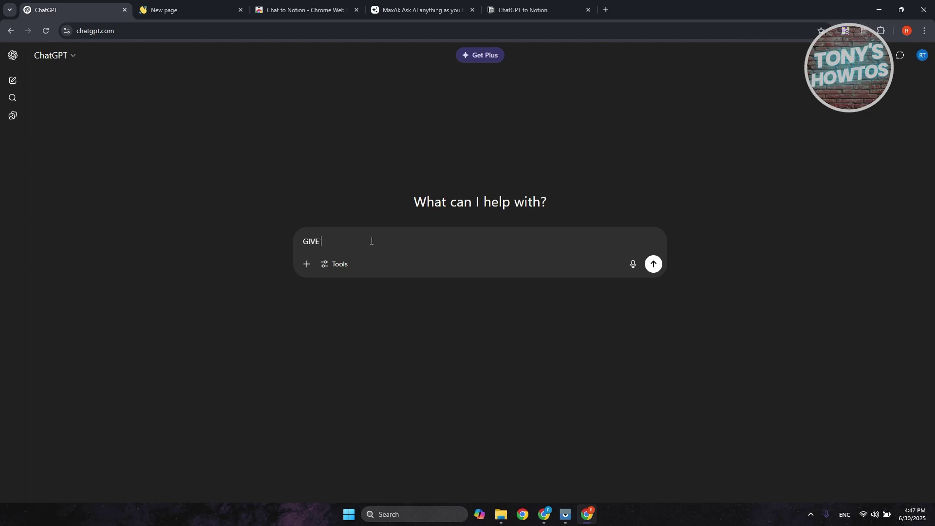
text(ME A RECEP)
key(BackSpace)
key(BackSpace)
key(BackSpace)
key(BackSpace)
key(BackSpace)
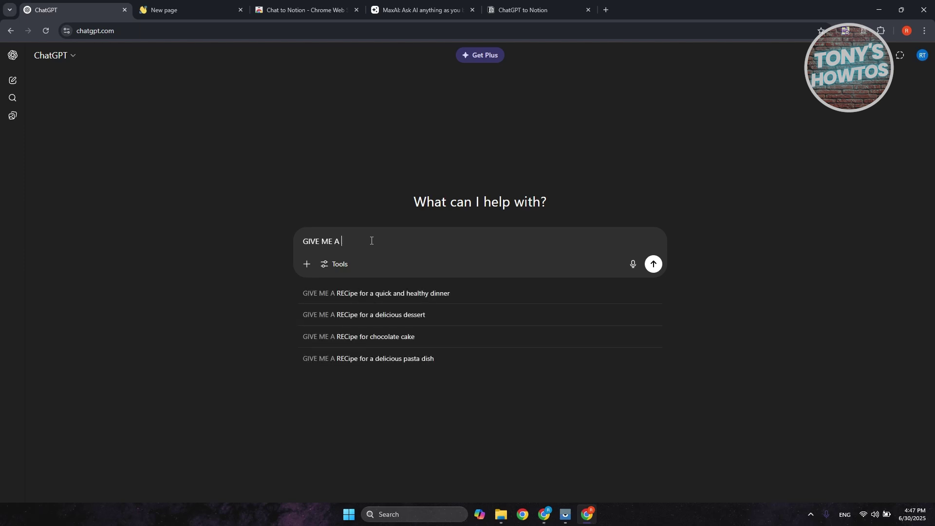
text(A)
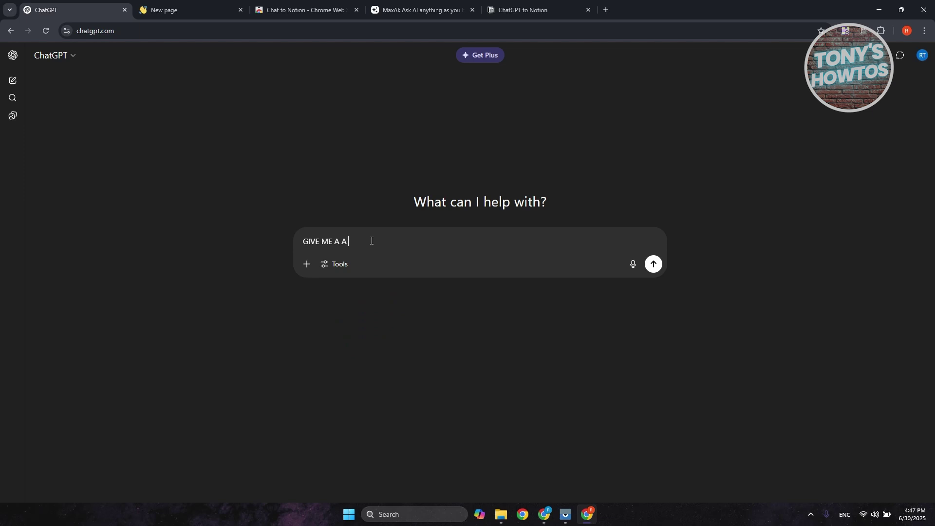
text( SAMPLE TESXT ABPUT GLOBAL WARMING)
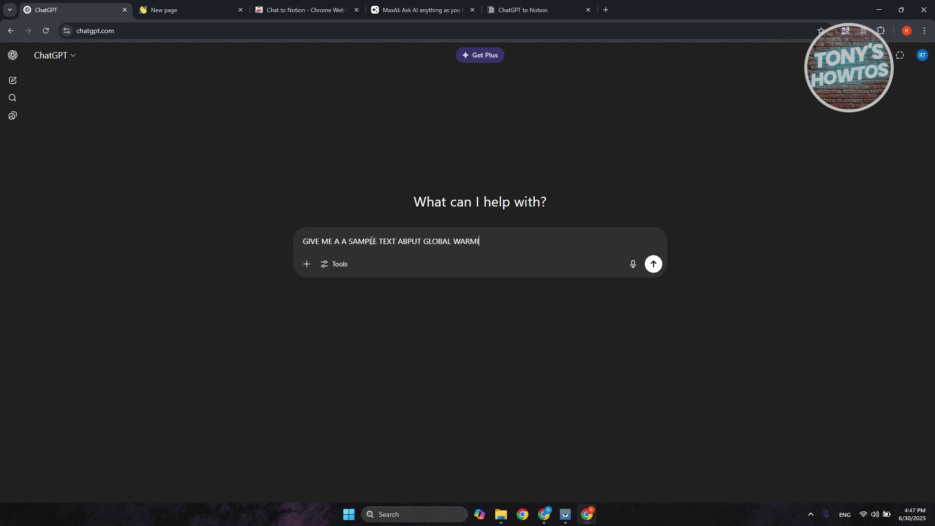
key(Return)
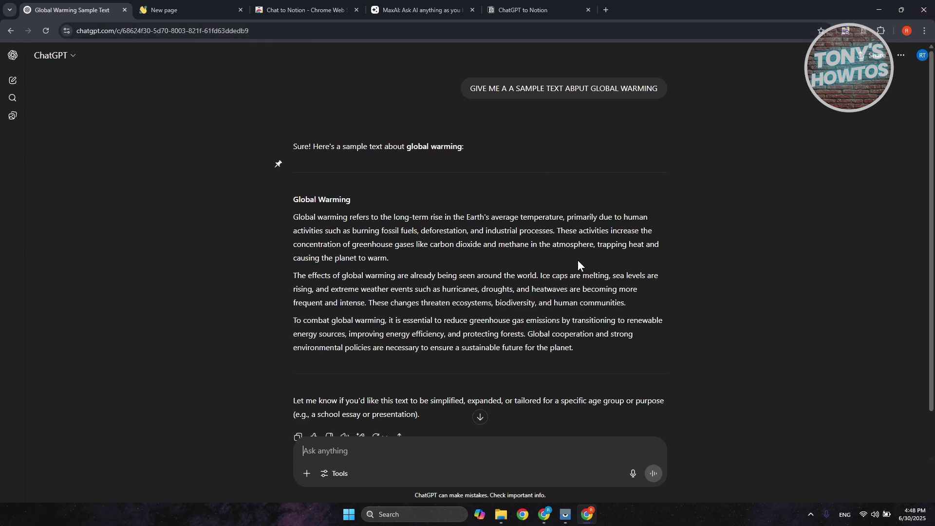
- Save the full global warming ChatGPT chat to TEST TABLE with the Chat to Notion extension
scroll(593, 292, down, 1)
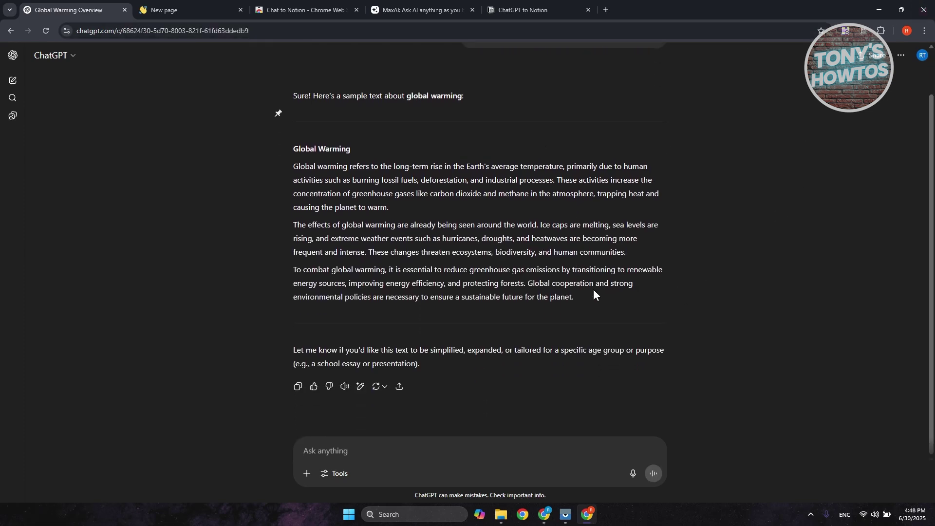
click(864, 31)
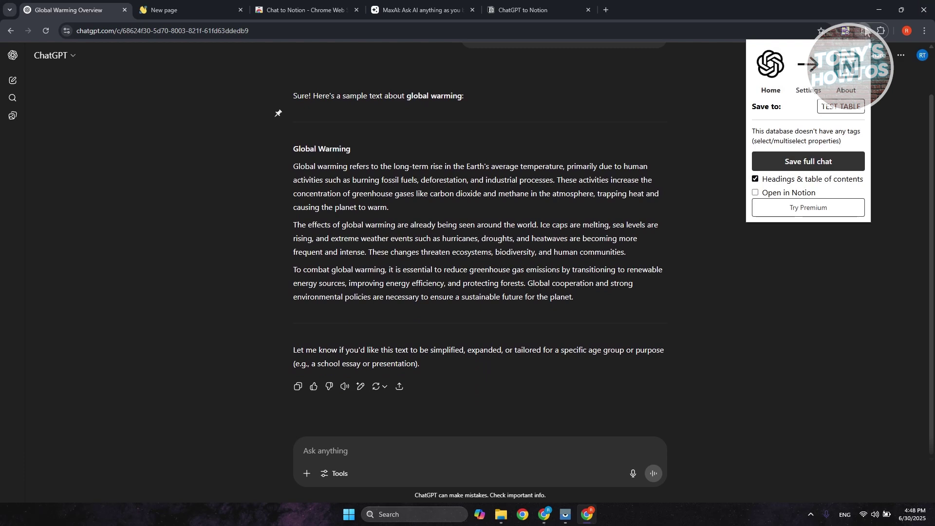
click(811, 162)
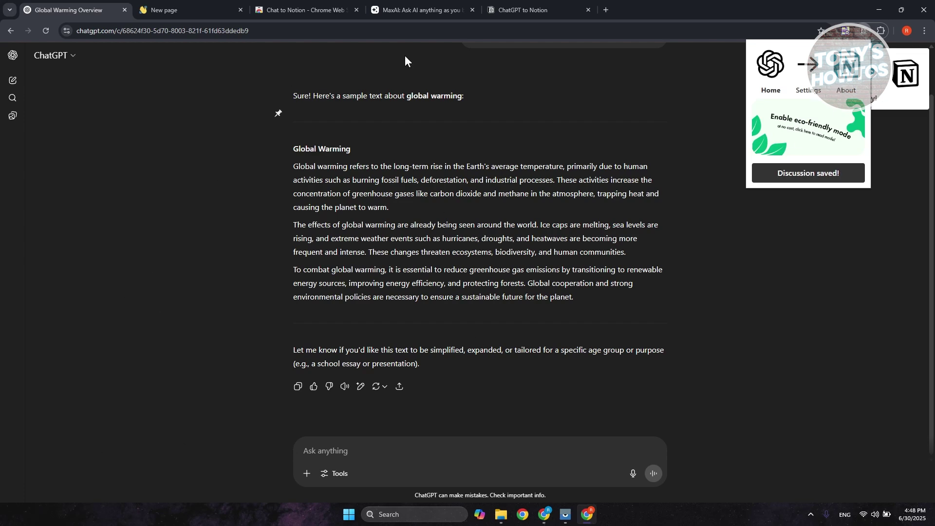
- Return to the Notion New page tab to view TEST TABLE's new Global Warming Overview row
click(205, 2)
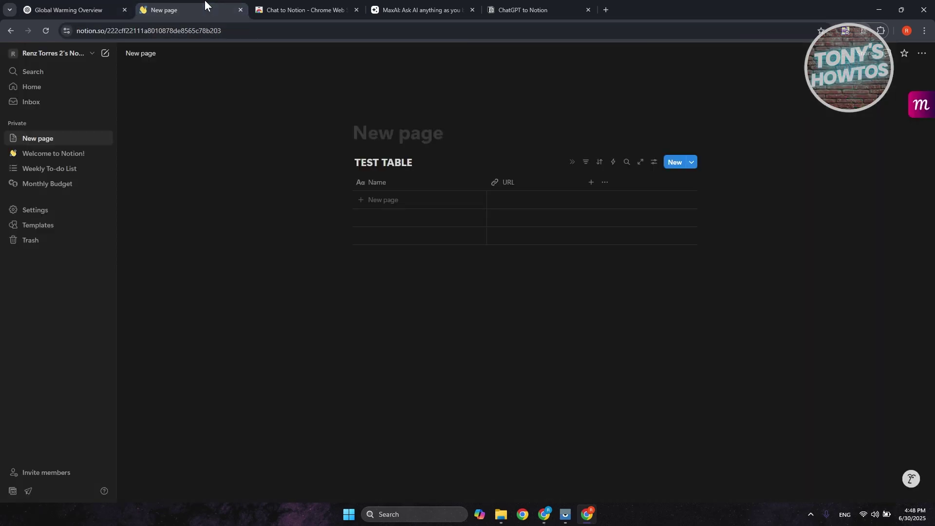